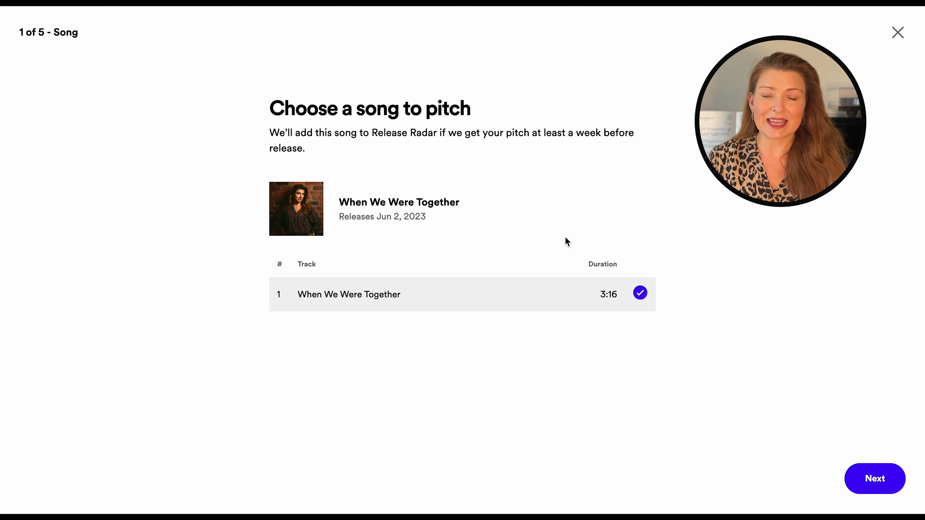
Confirm When We Were Together as the song to pitch and accept the artist's prefilled hometown and current location.
click(885, 482)
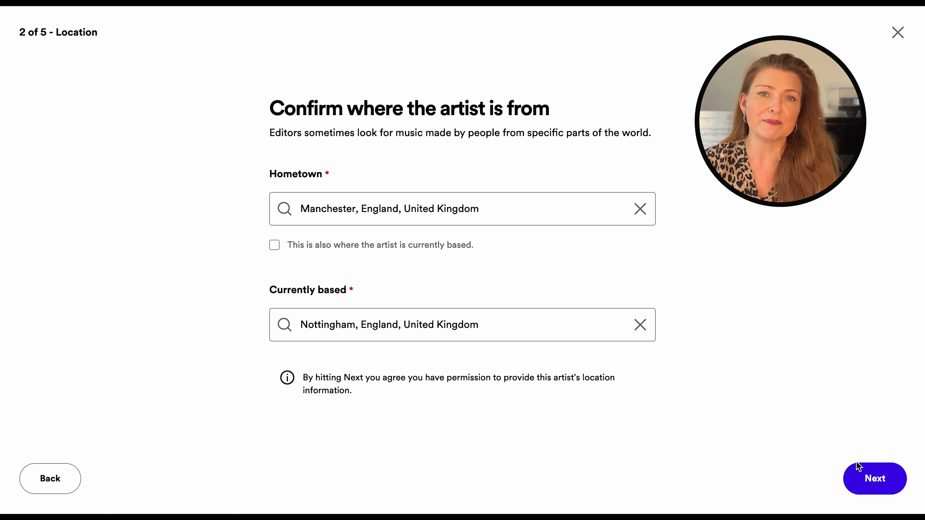
click(877, 486)
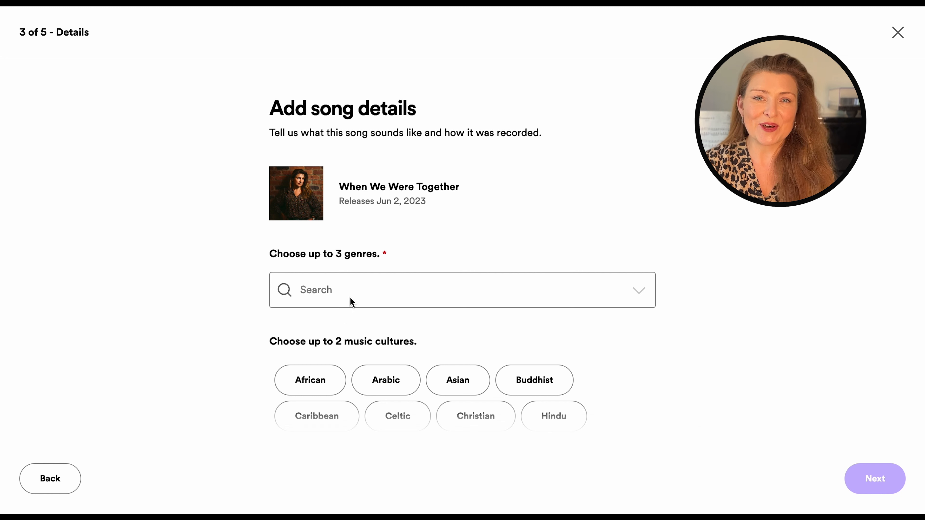
Look through the available genres, search for "folk r" and add Folk Rock as the song's first genre.
click(366, 284)
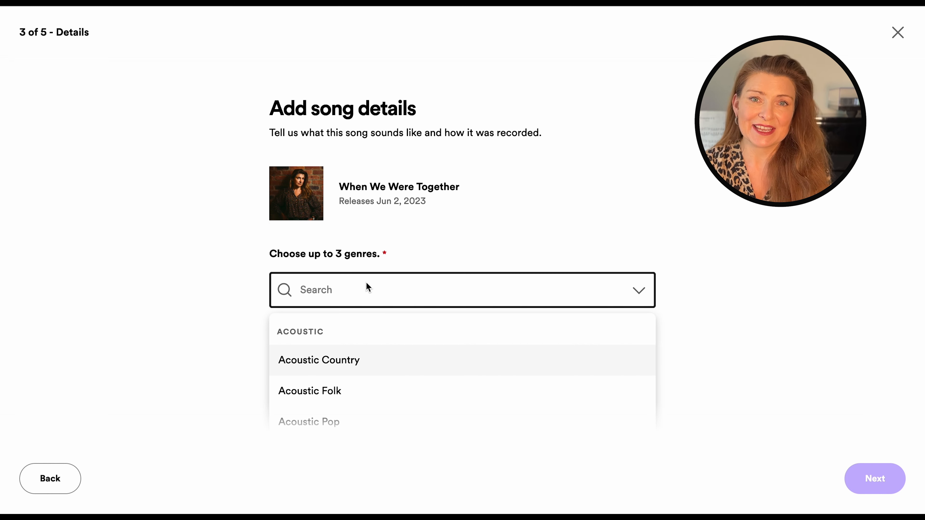
scroll(368, 359, down, 5)
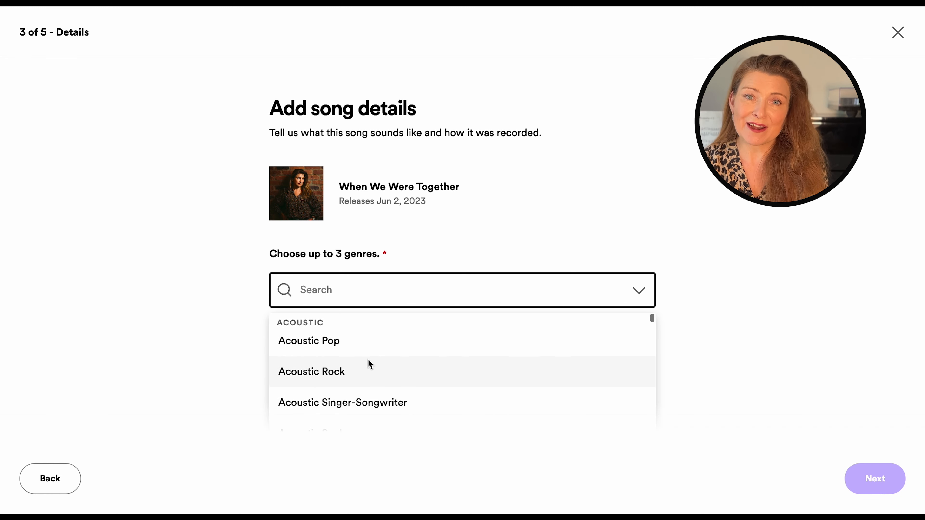
scroll(368, 359, down, 2)
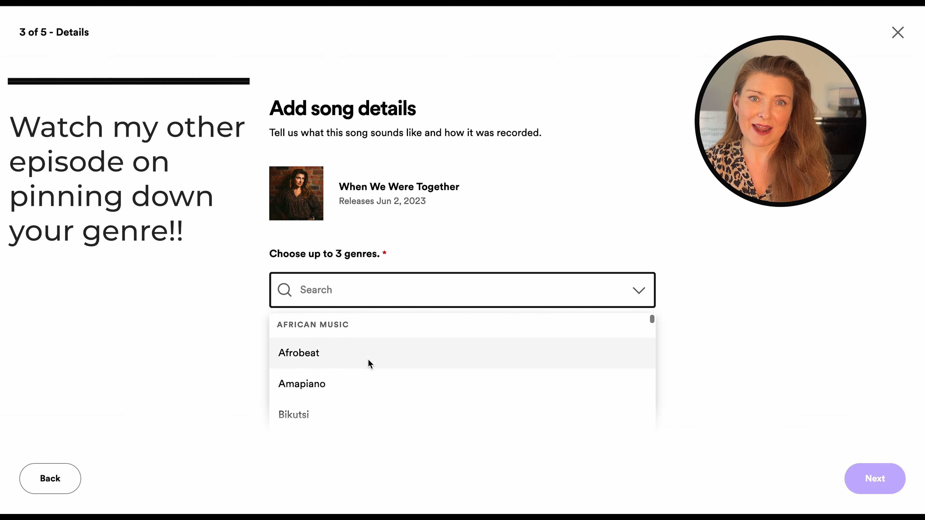
scroll(367, 358, up, 5)
scroll(368, 359, down, 10)
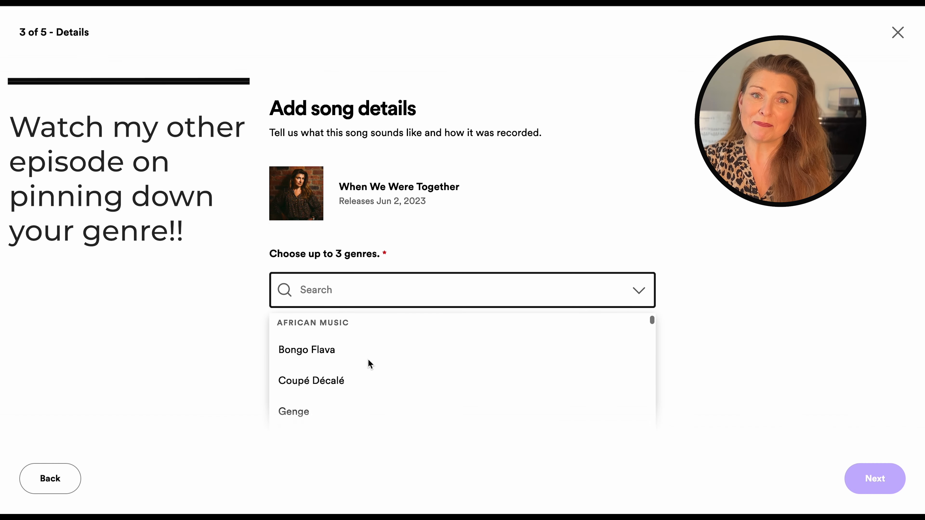
scroll(367, 362, down, 5)
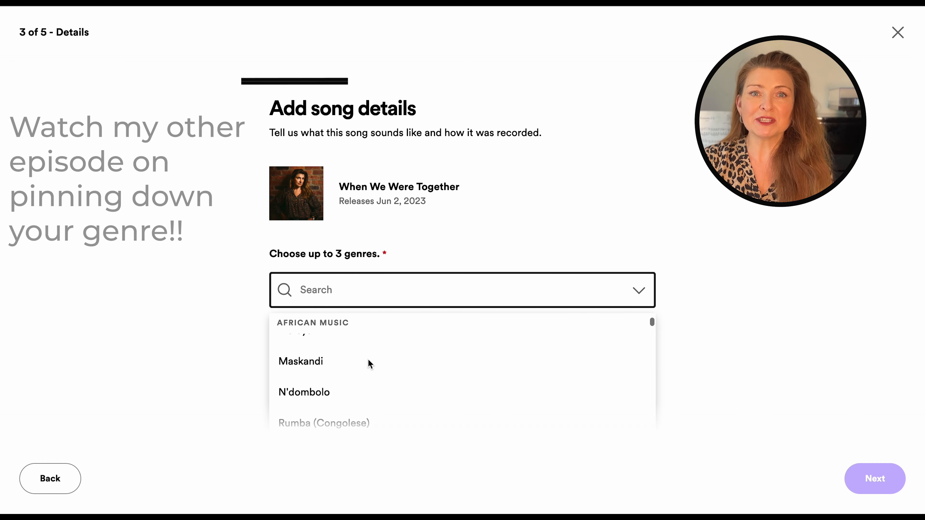
click(351, 289)
text(folk)
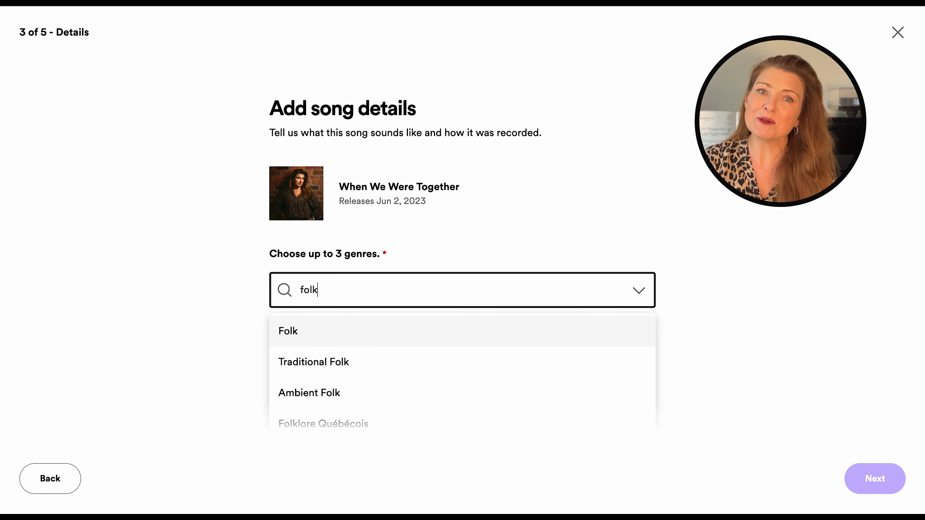
text( r)
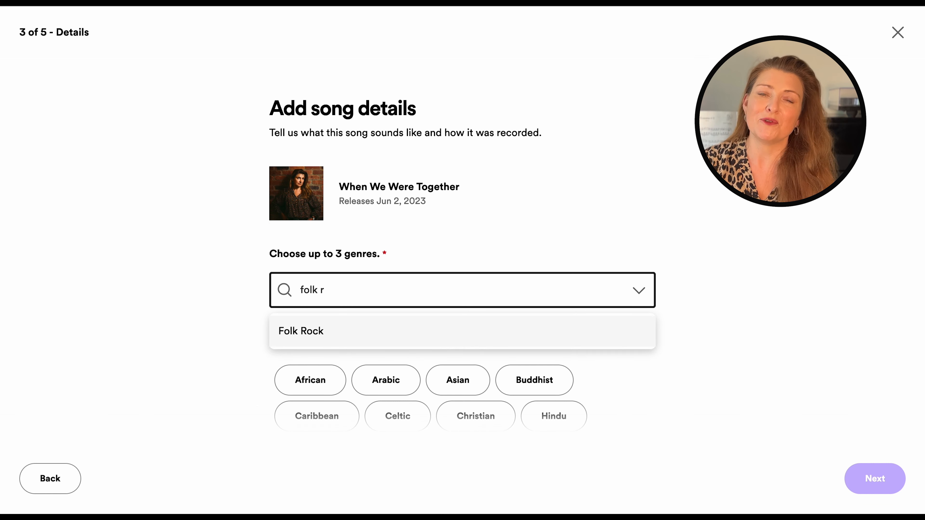
click(289, 331)
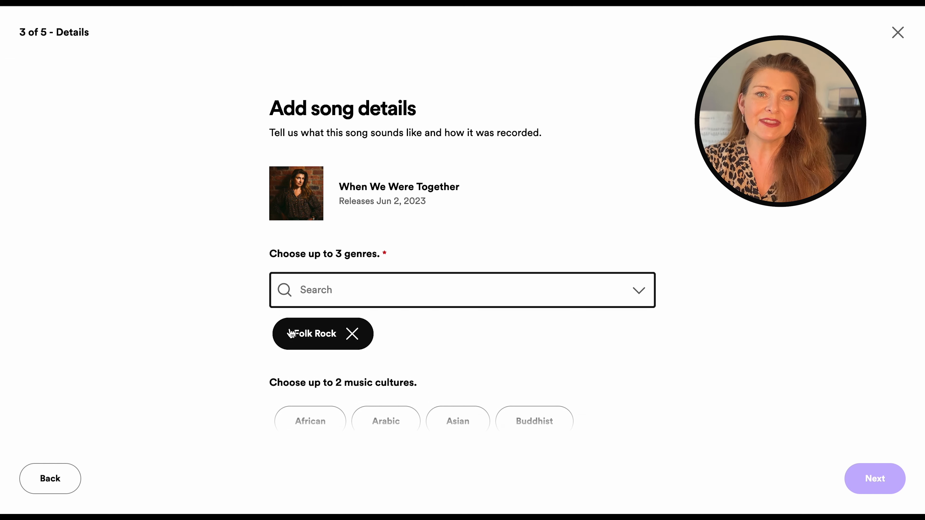
Add Pop Rock and Soft Rock as the song's second and third genres.
click(529, 289)
text(pop)
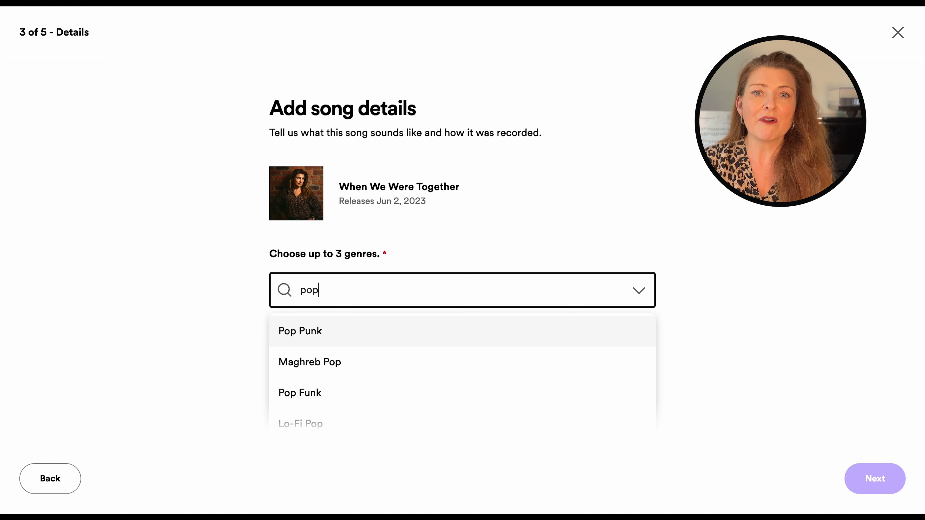
text( roc)
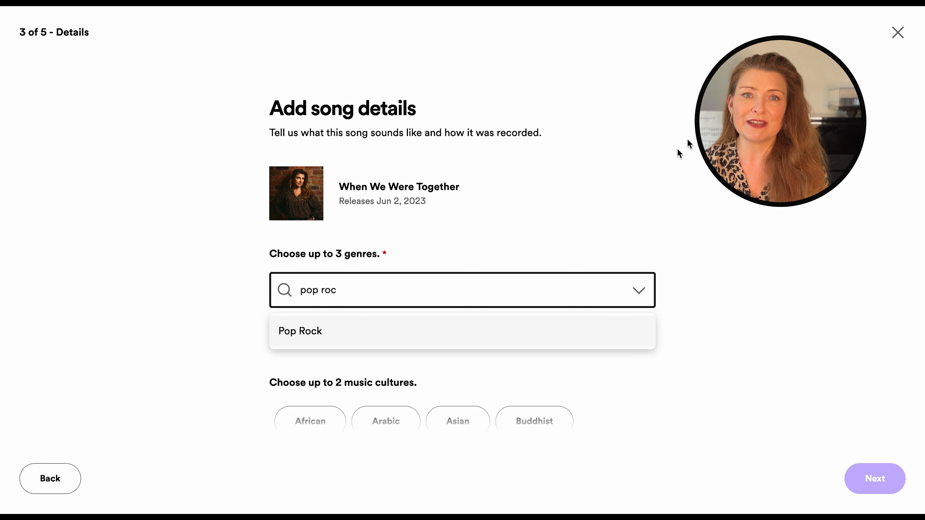
click(521, 332)
text(soft)
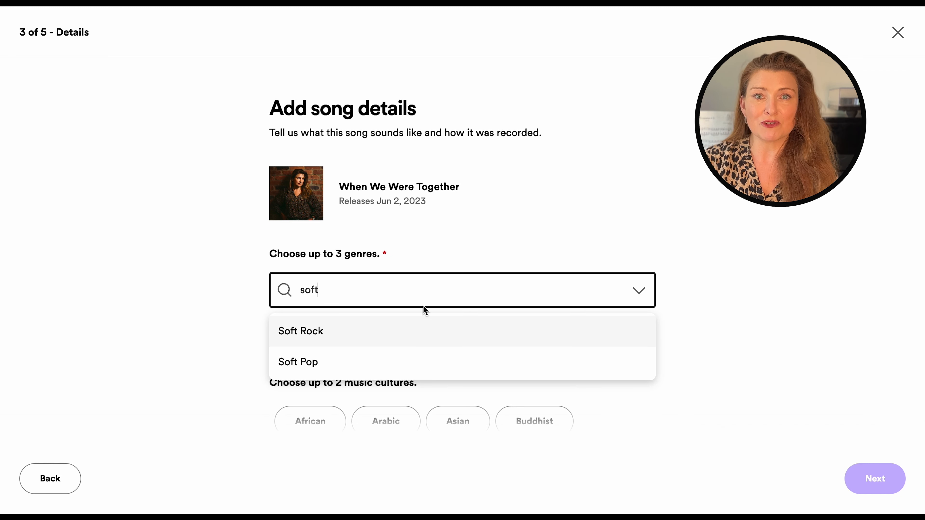
click(402, 331)
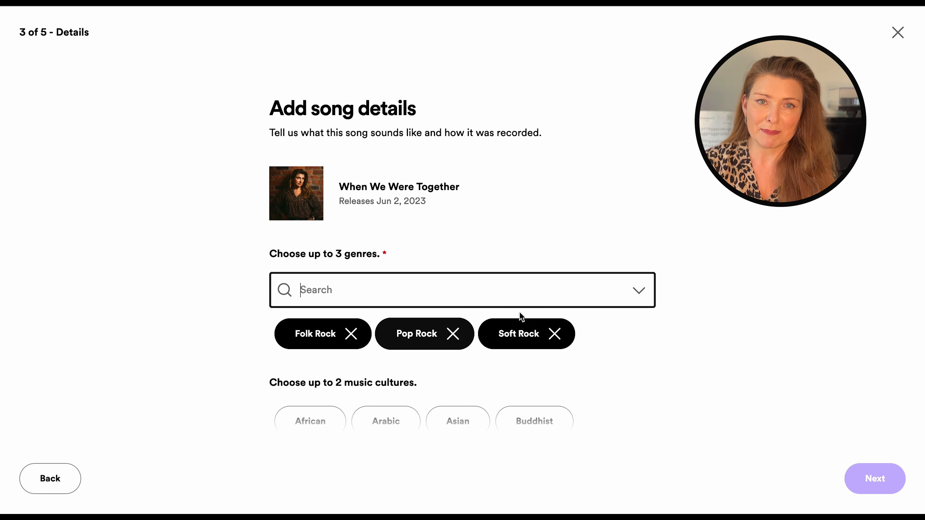
Set the music culture to None of these and choose Chill and Romantic as the song's moods.
scroll(777, 300, down, 3)
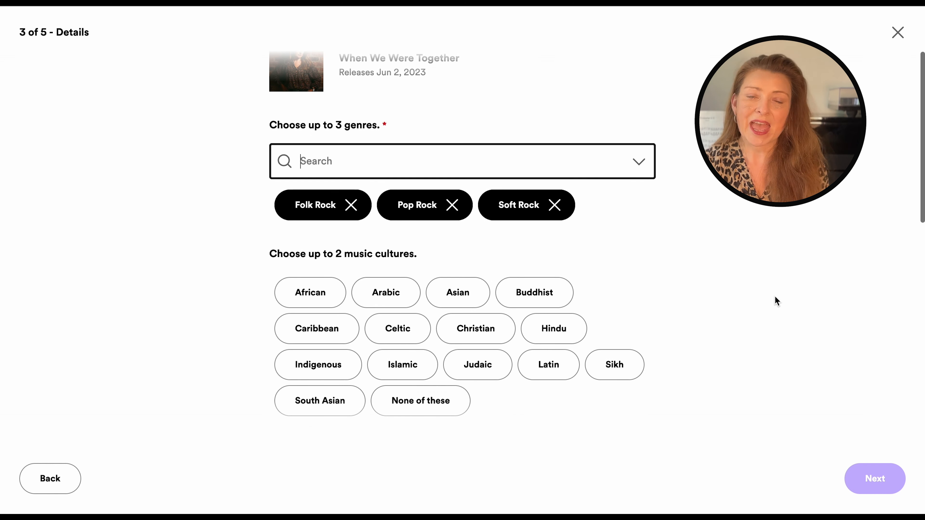
scroll(777, 301, down, 3)
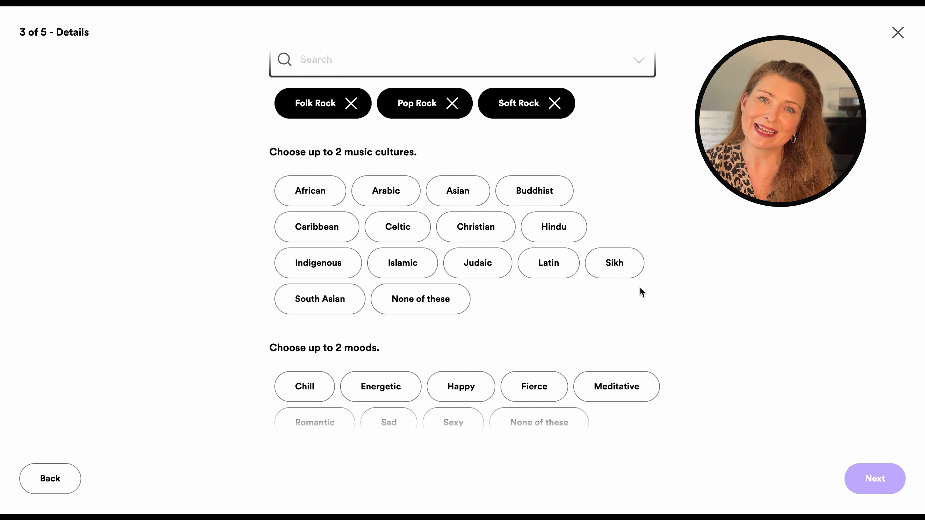
click(423, 305)
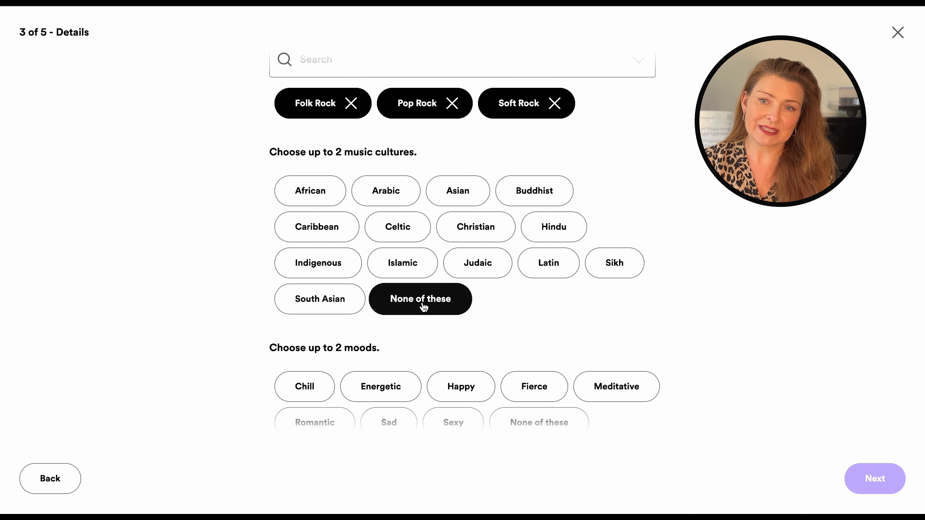
scroll(567, 328, down, 3)
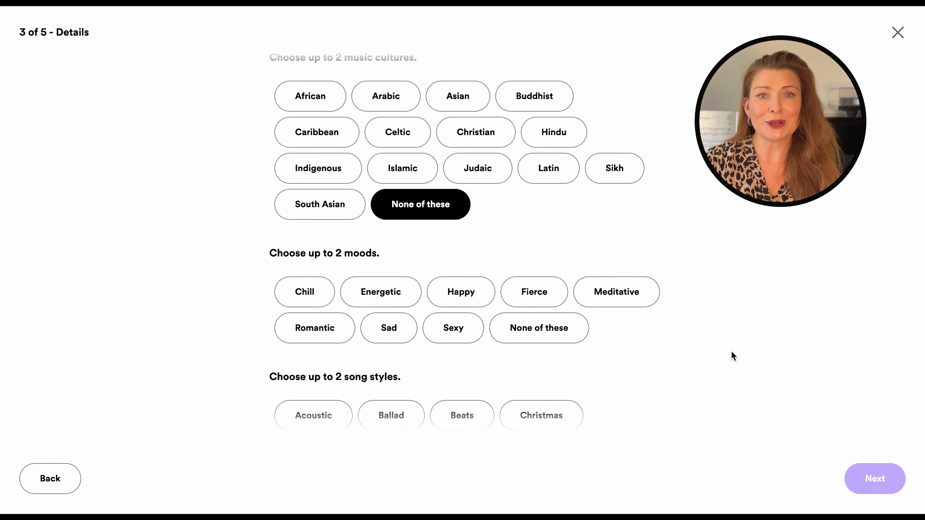
click(305, 292)
click(312, 329)
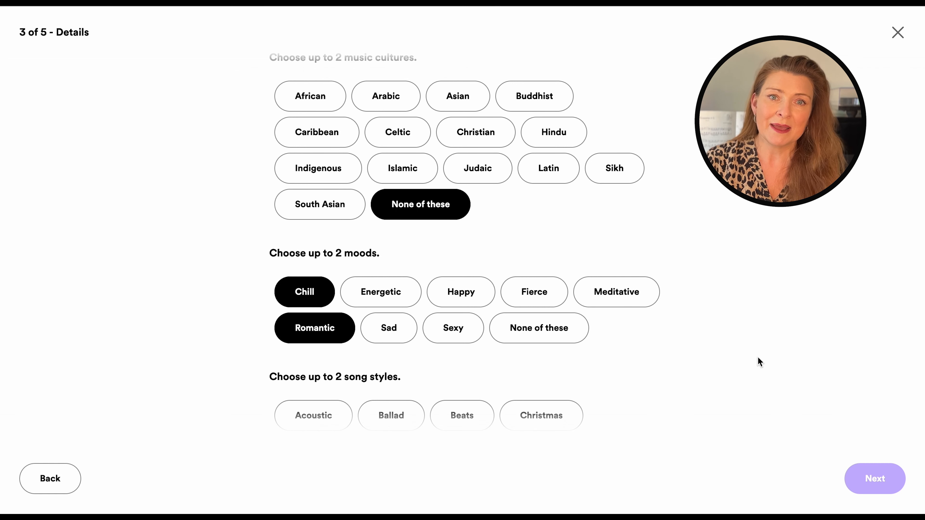
scroll(757, 358, down, 3)
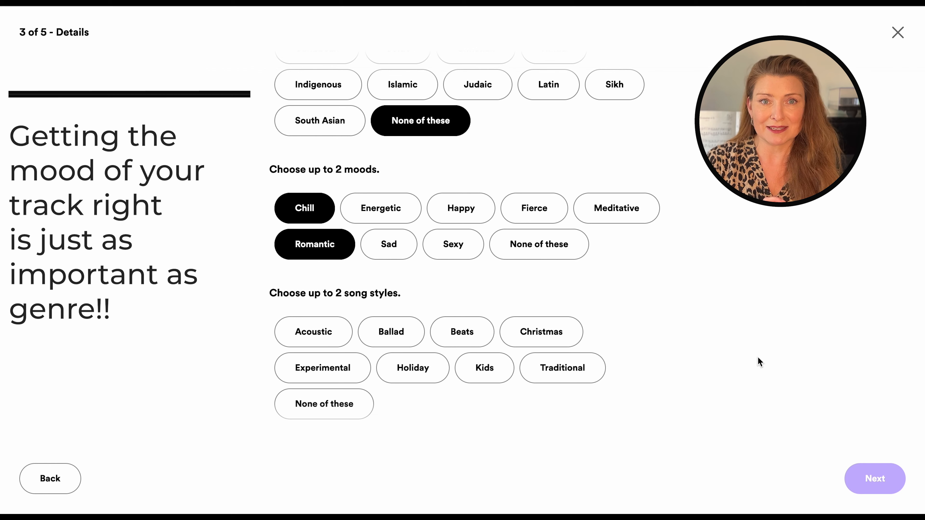
scroll(757, 360, down, 2)
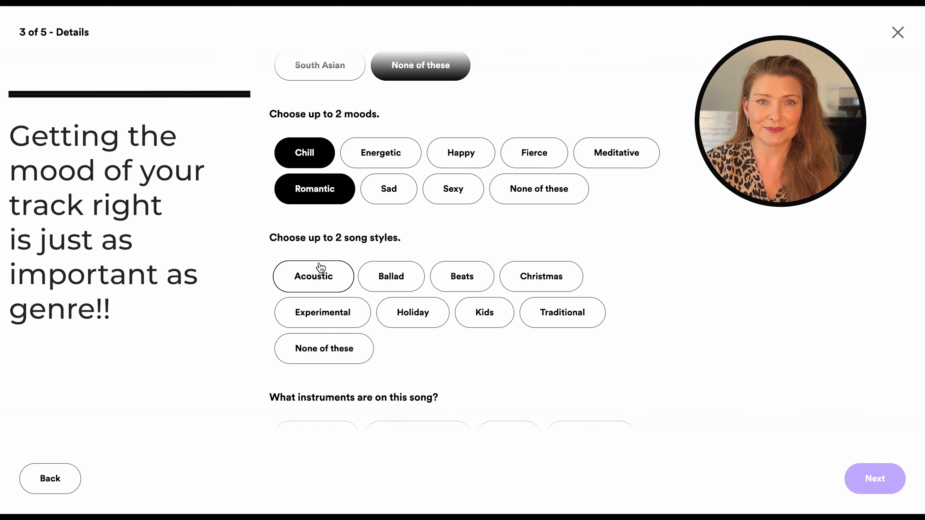
click(323, 277)
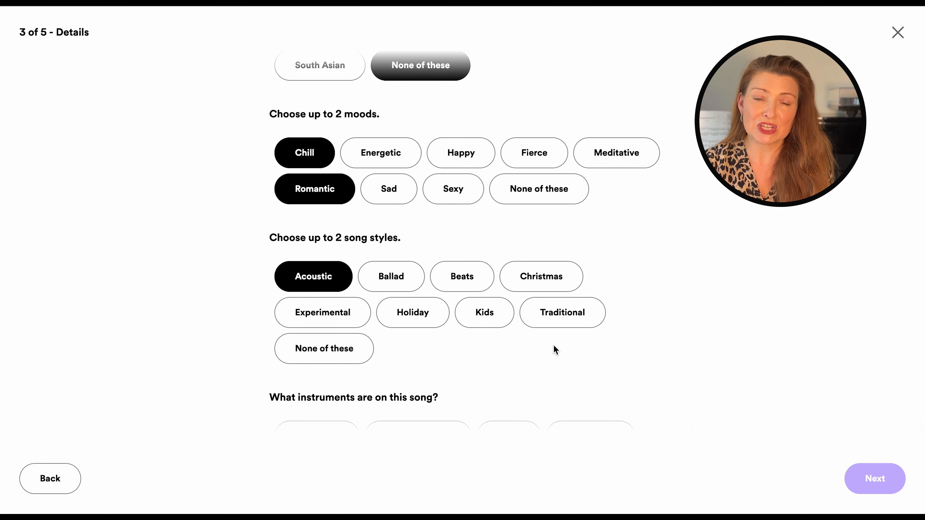
click(327, 277)
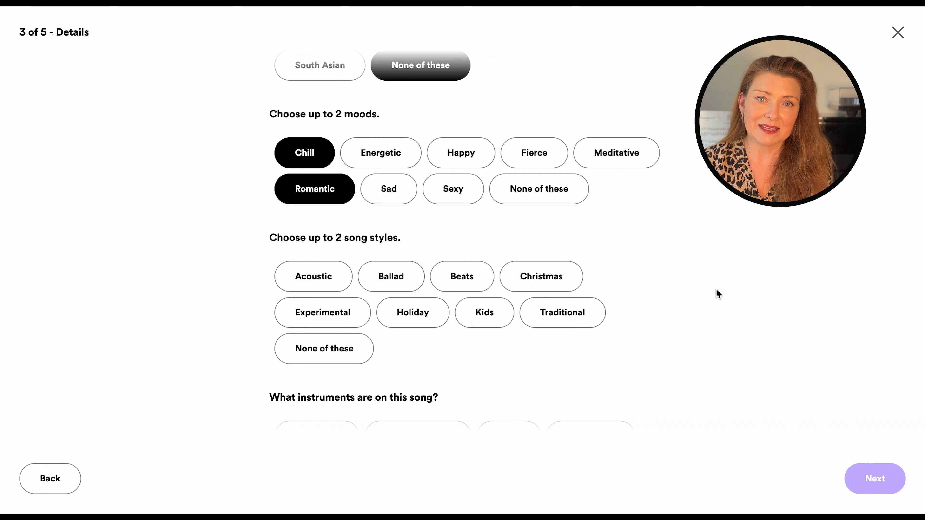
Select Acoustic Guitar, Bass Guitar, Piano, Cello, Drum Kit, Electric Guitar and Violin as the instruments on the song.
scroll(716, 289, down, 5)
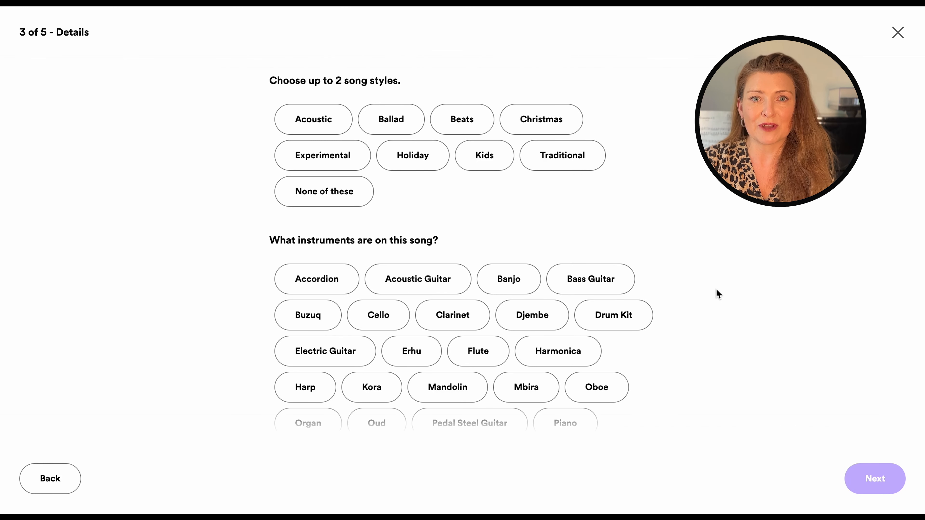
scroll(716, 290, down, 1)
click(440, 212)
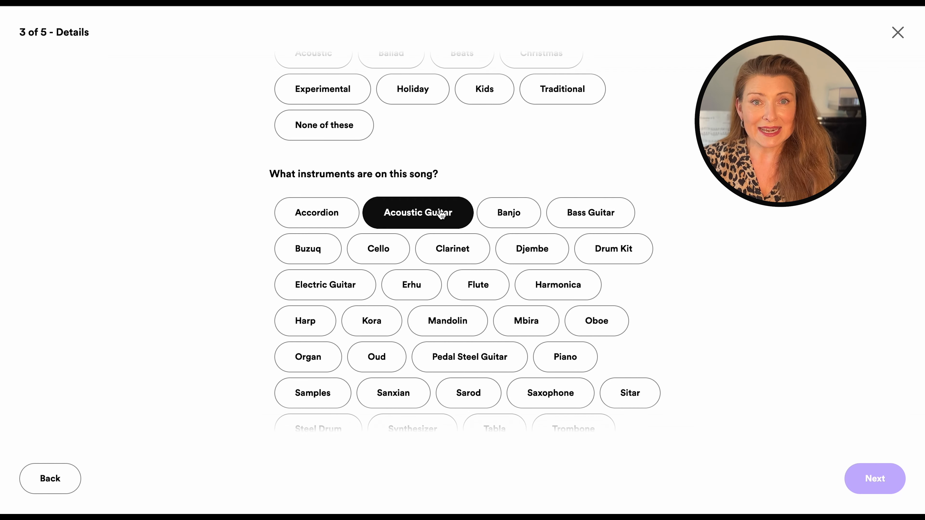
click(605, 212)
scroll(730, 274, down, 1)
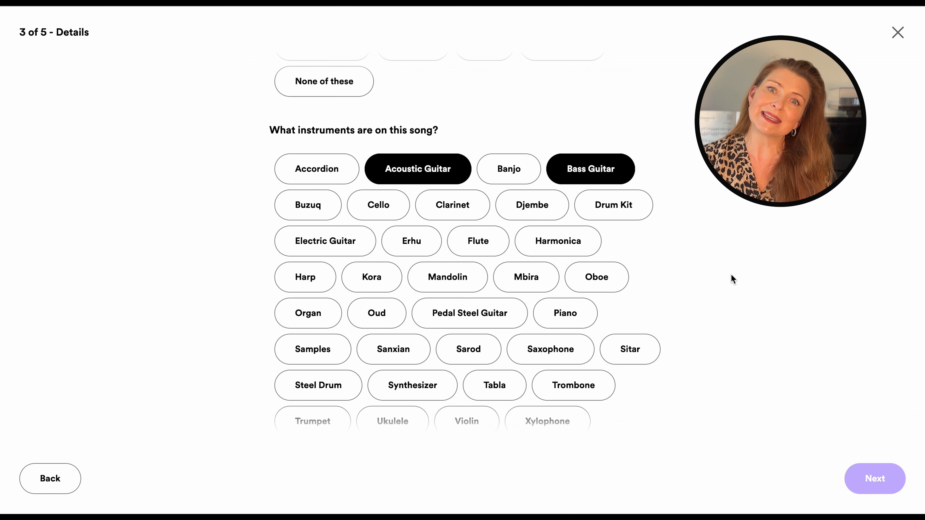
click(582, 311)
scroll(665, 309, down, 1)
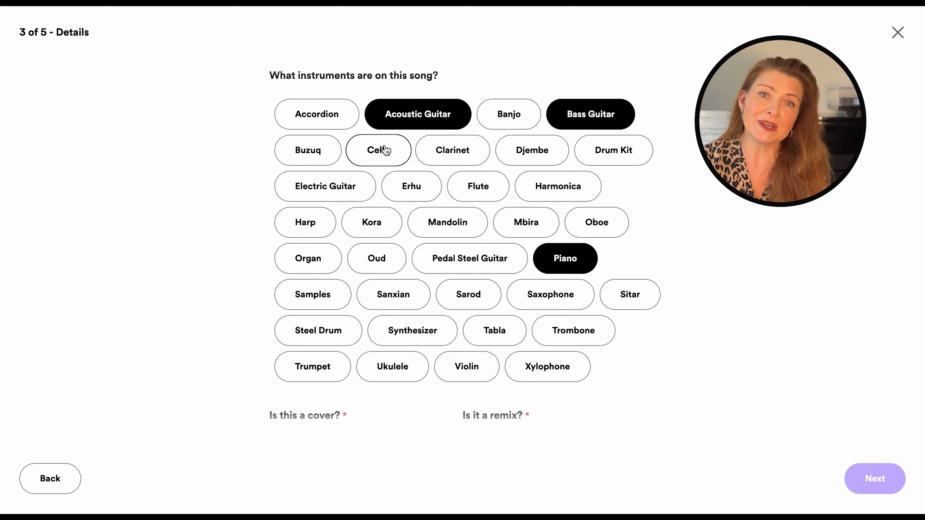
click(382, 150)
click(613, 150)
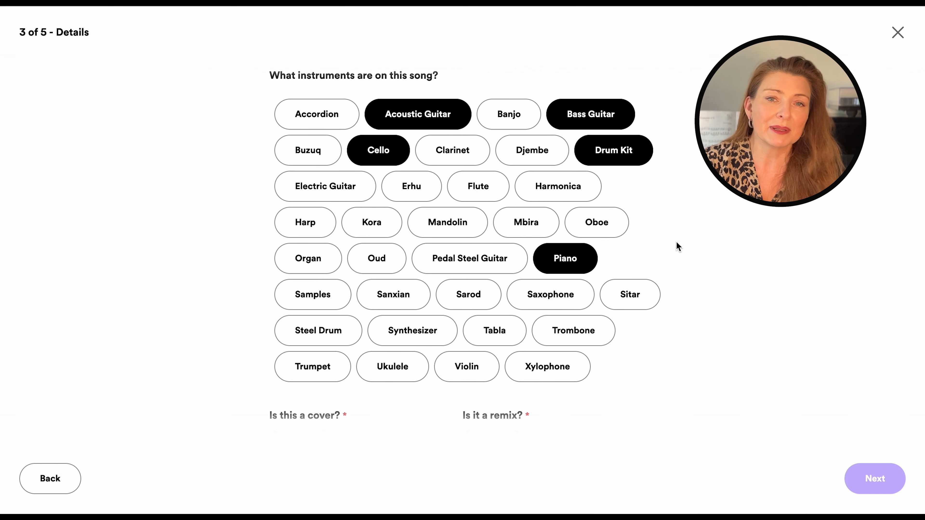
click(349, 184)
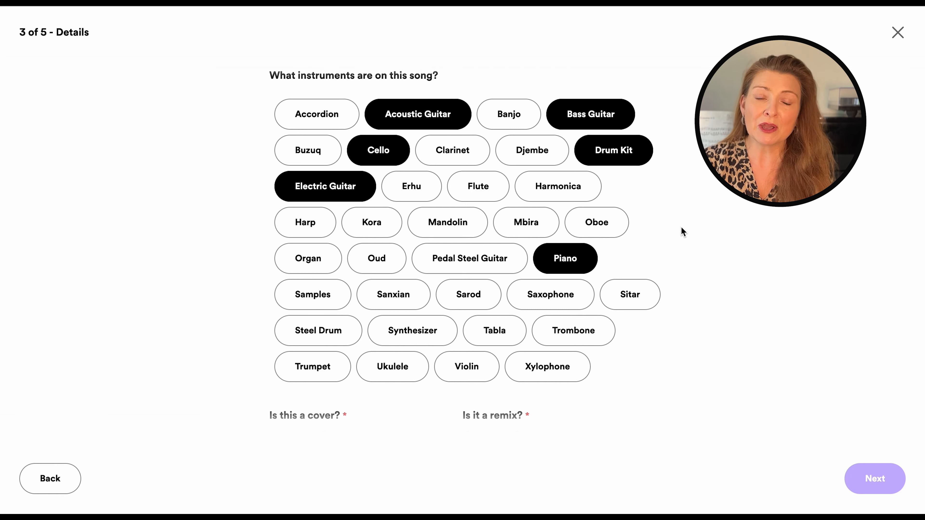
scroll(682, 232, down, 1)
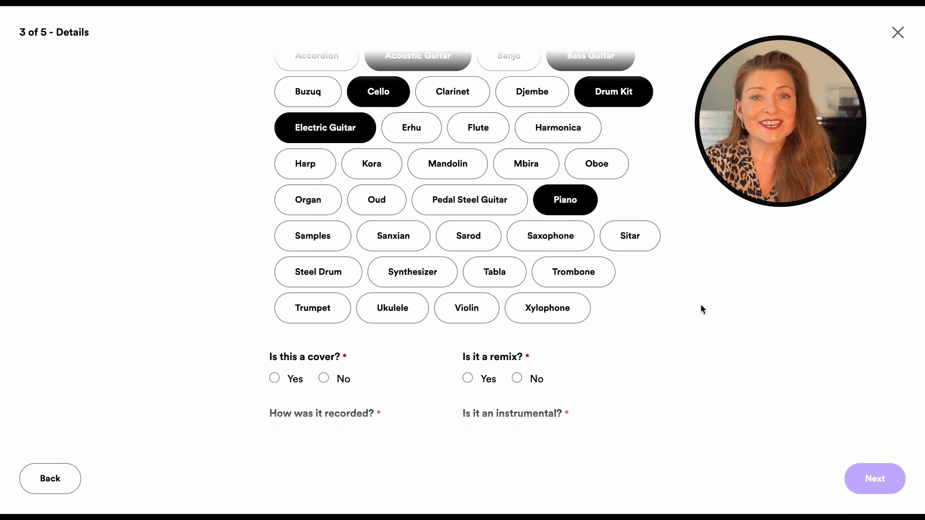
click(478, 311)
State that the song is not a cover, remix or instrumental and that it was recorded in a studio.
scroll(682, 336, down, 2)
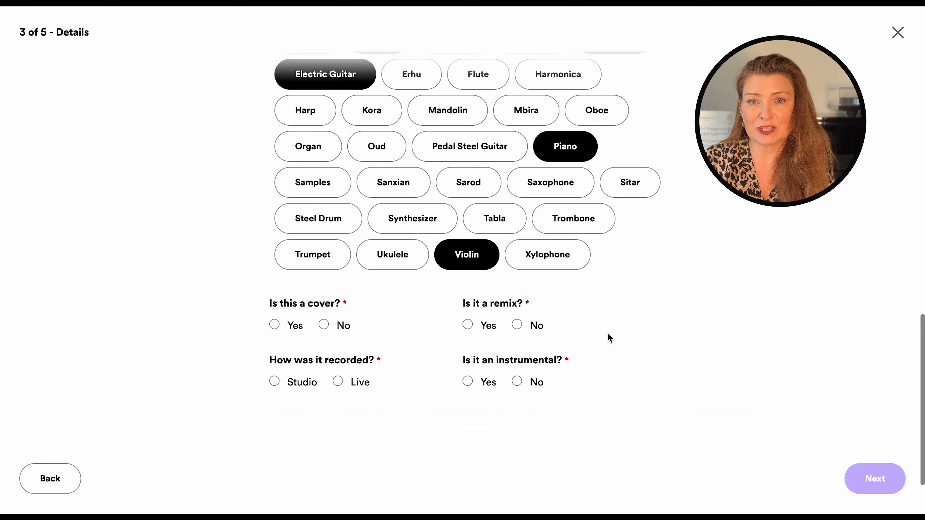
click(323, 324)
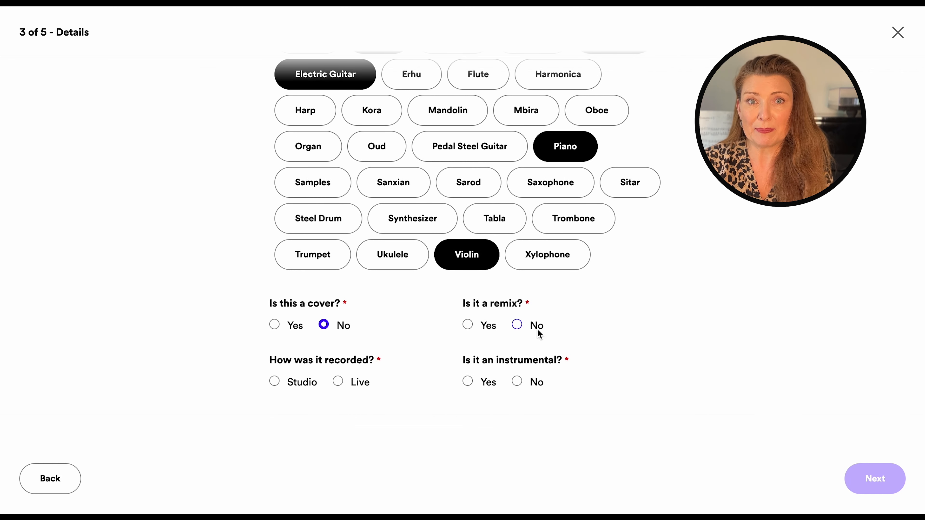
click(517, 324)
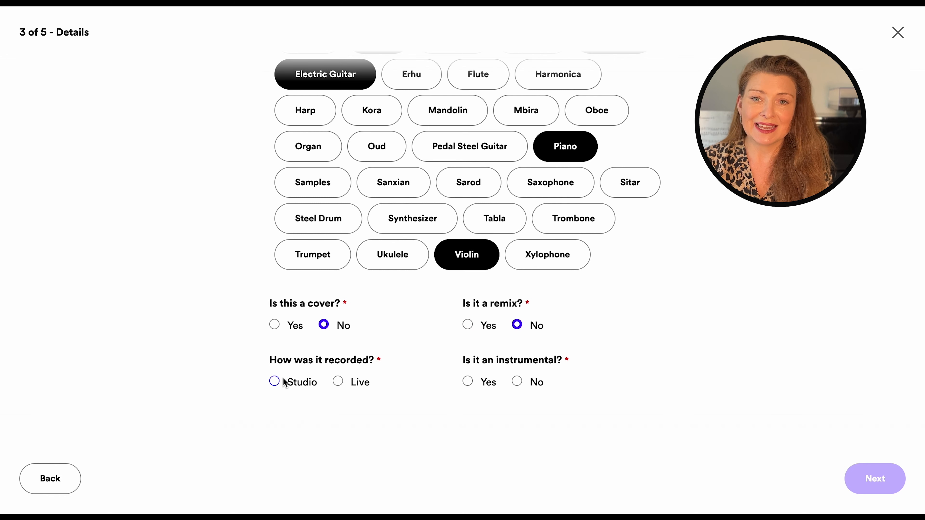
click(275, 381)
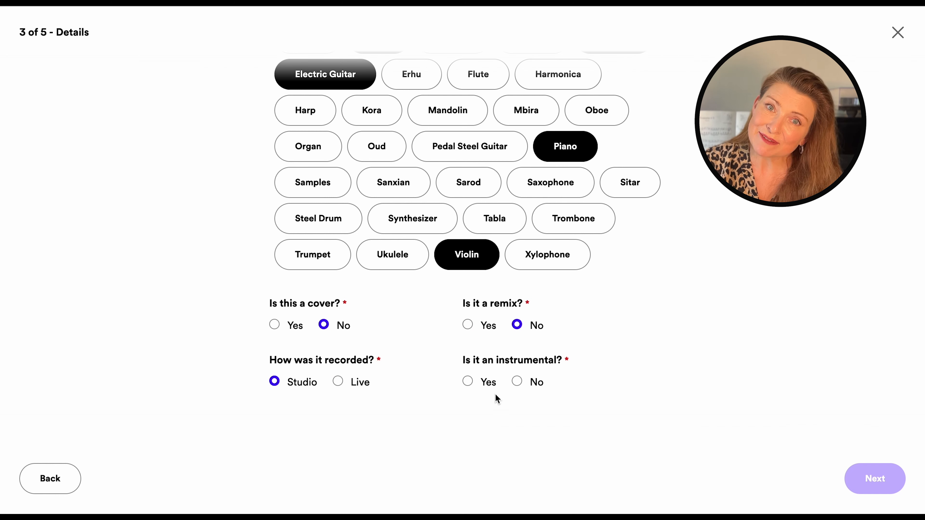
click(517, 381)
scroll(669, 399, down, 1)
scroll(668, 397, down, 2)
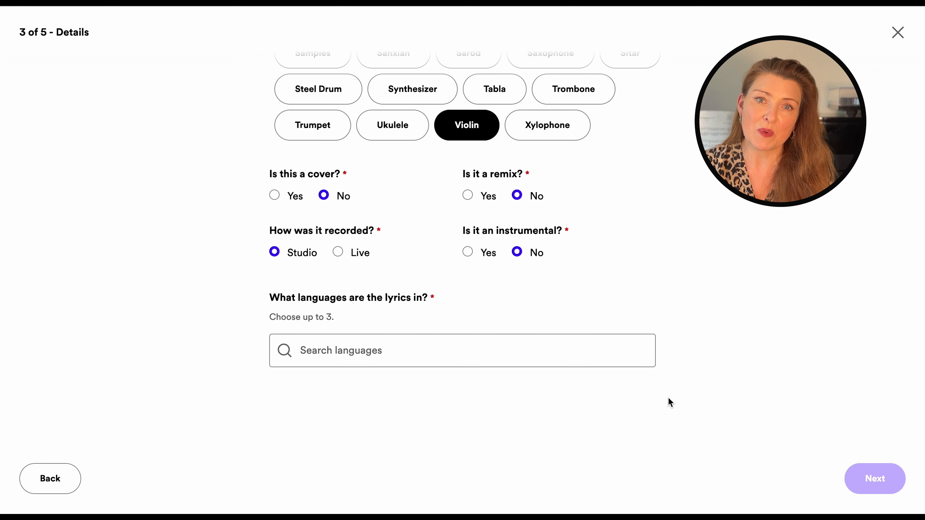
Set English as the language of the song's lyrics and continue to the Description part of the form.
click(574, 351)
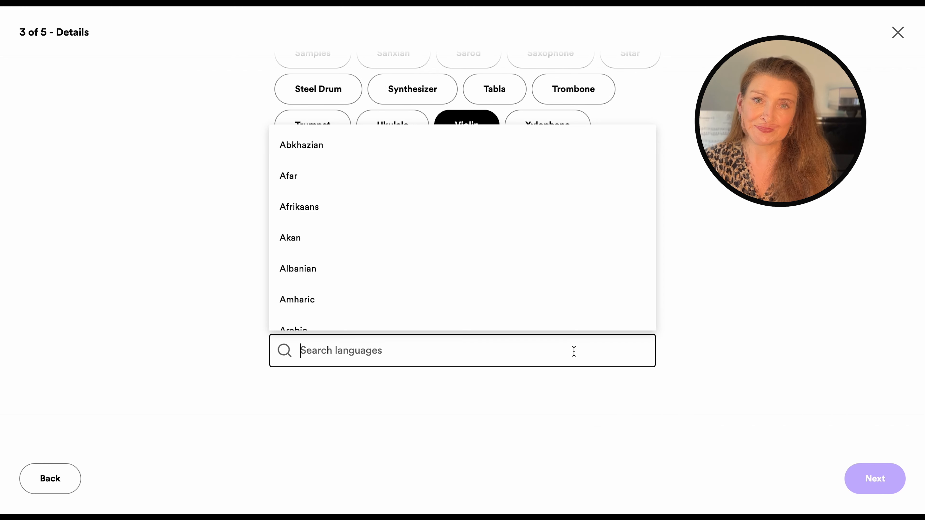
text(engli)
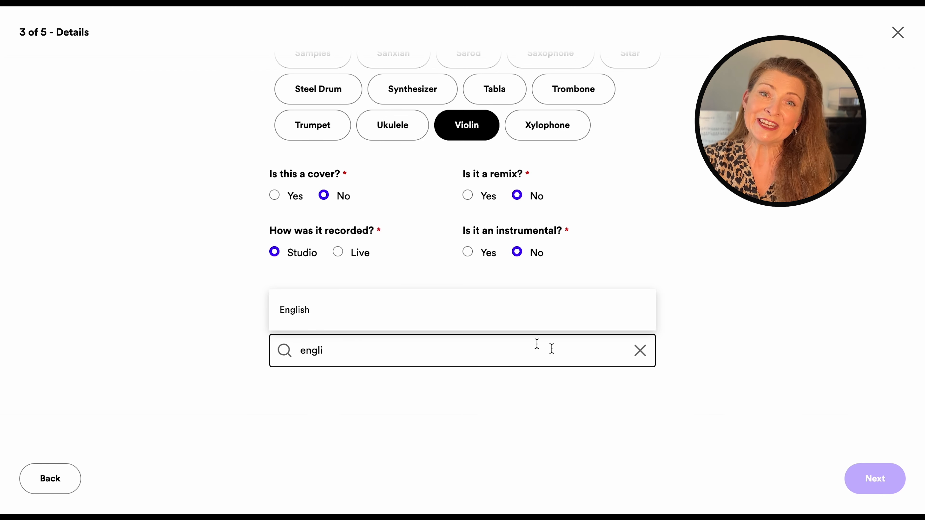
click(409, 321)
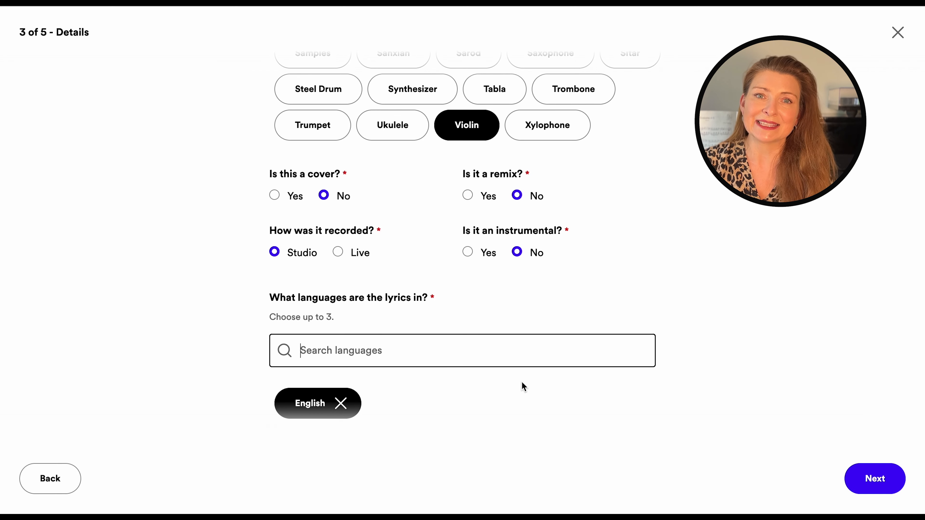
scroll(762, 318, down, 3)
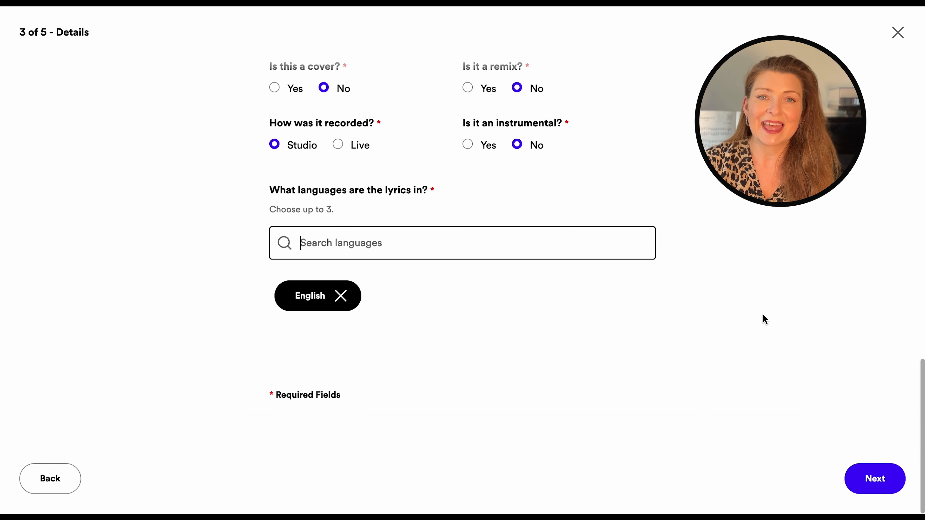
click(886, 478)
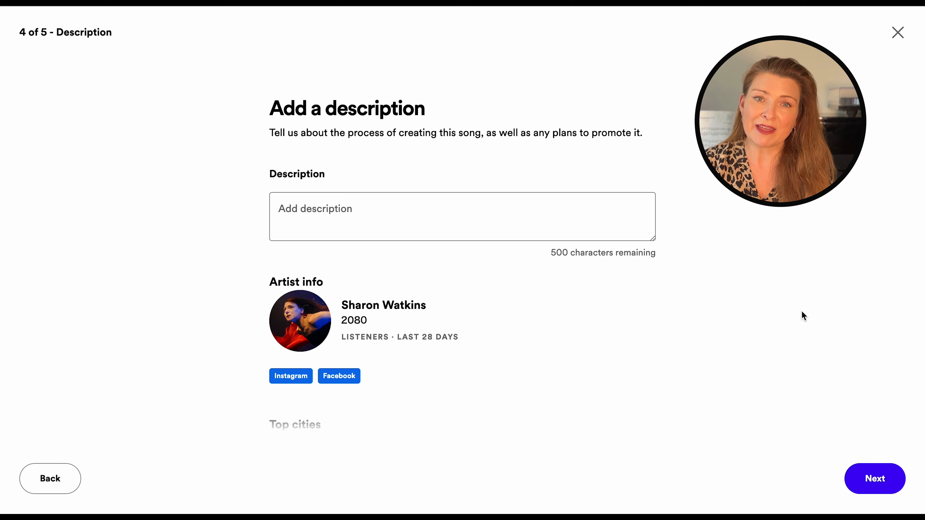
Paste the prepared pitch text covering the song's collaboration, genre, promotion plans and the artist's achievements into the description.
click(307, 206)
key(ctrl+v)
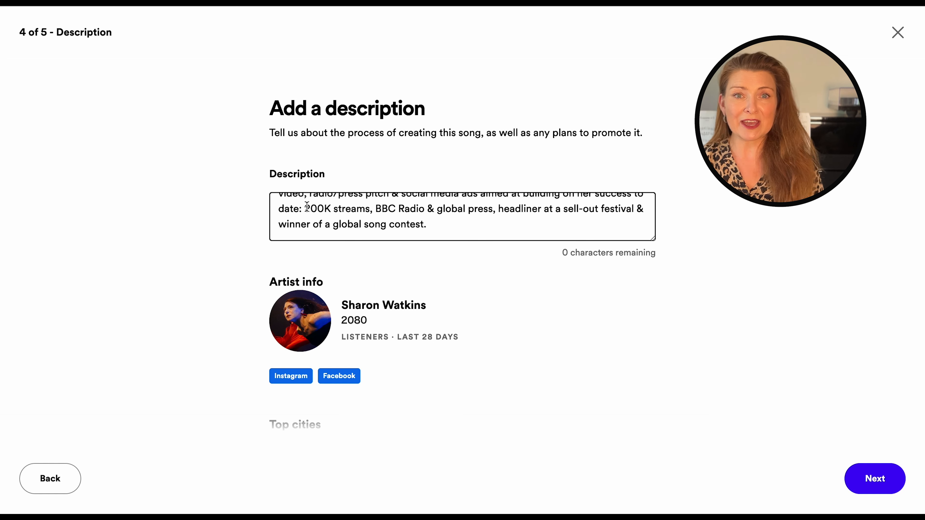
Read through the pasted song description from its beginning to its end.
scroll(307, 206, up, 5)
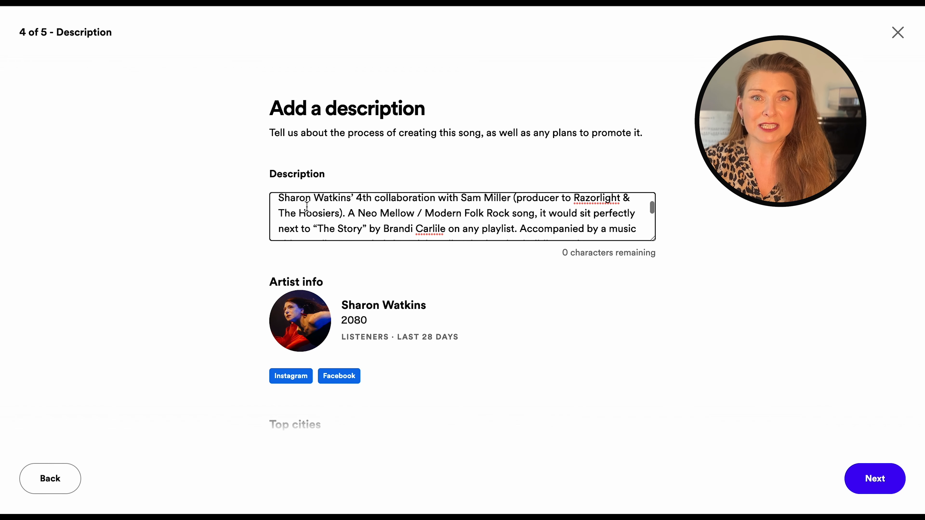
scroll(307, 207, down, 1)
scroll(307, 206, down, 1)
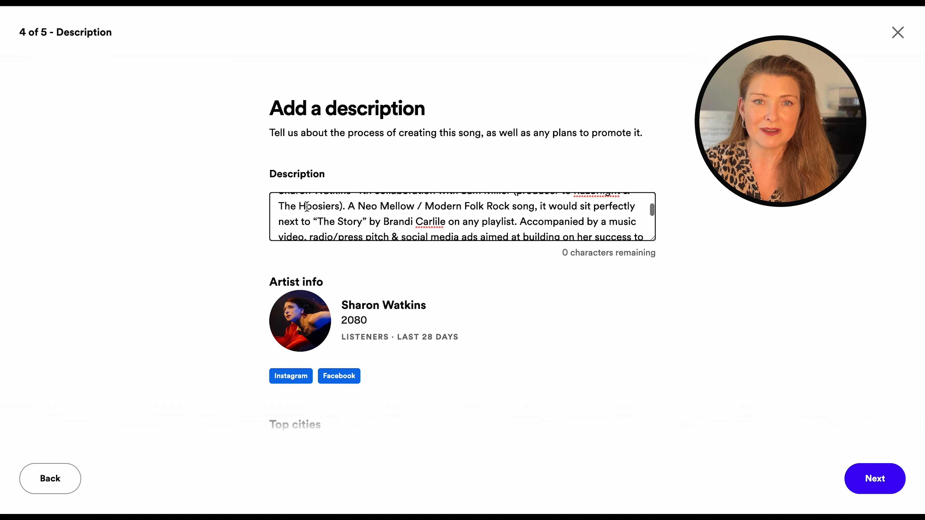
scroll(307, 207, down, 1)
scroll(307, 207, down, 1)
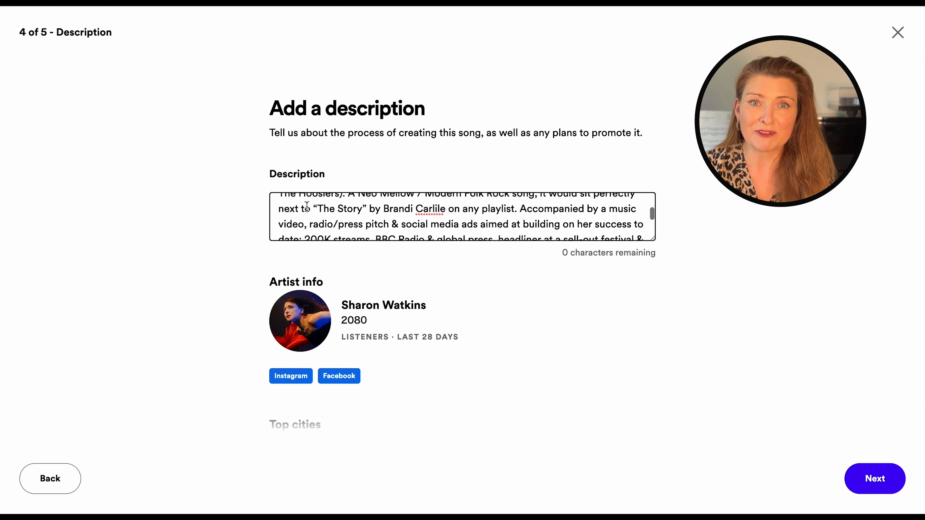
scroll(307, 207, down, 1)
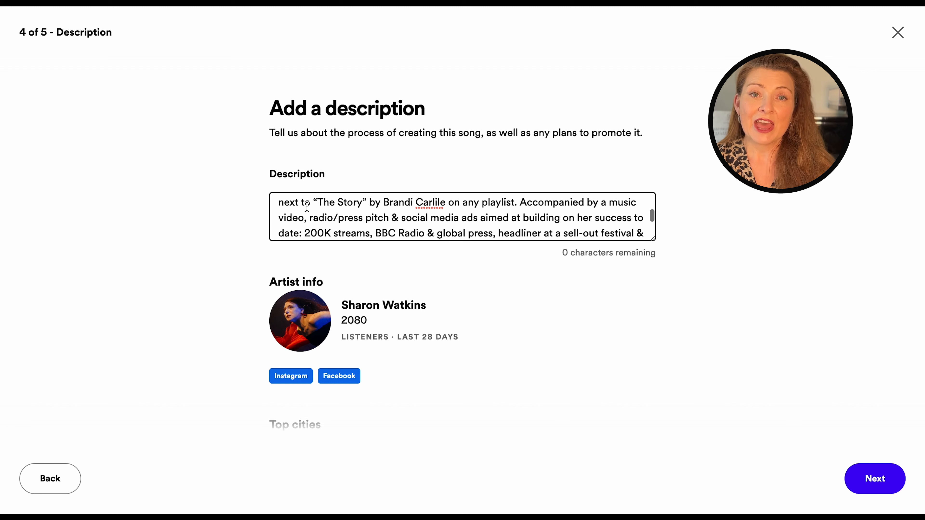
scroll(306, 206, down, 1)
scroll(306, 207, down, 1)
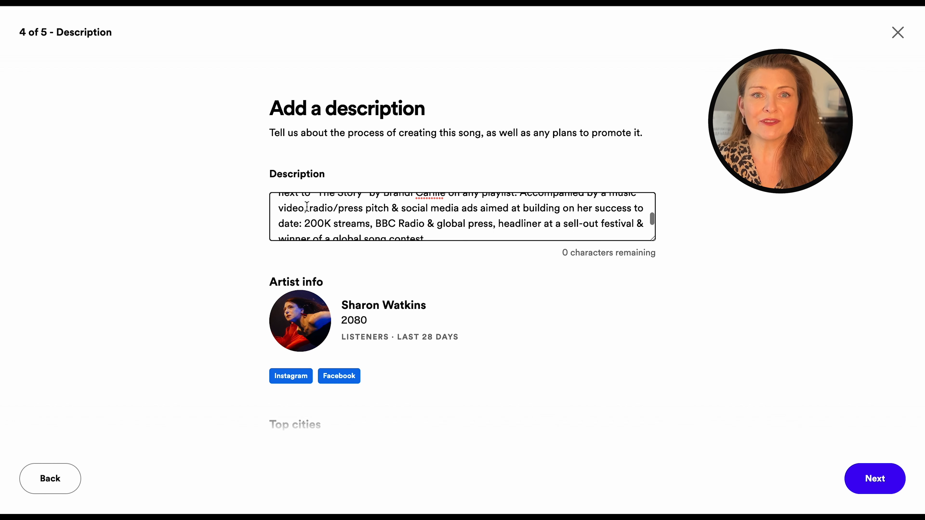
scroll(307, 207, down, 1)
scroll(307, 207, down, 2)
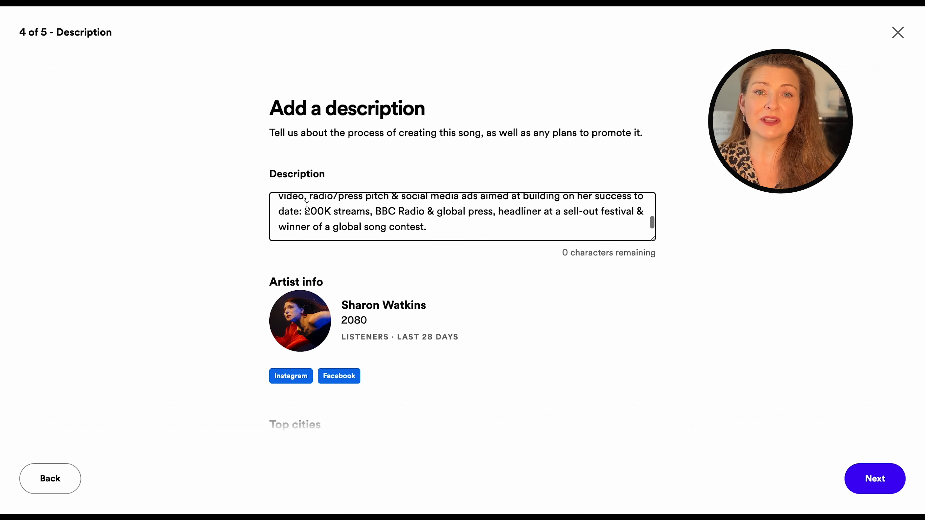